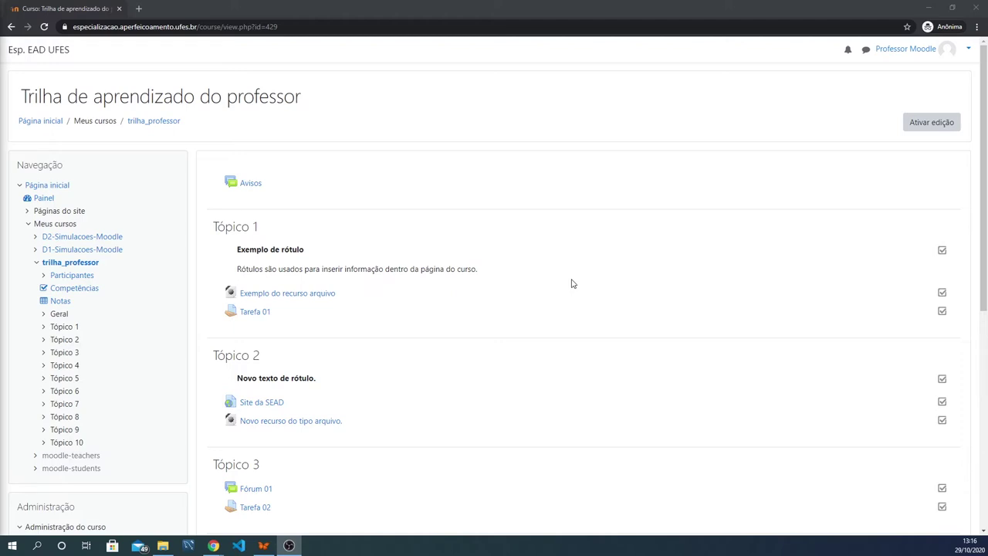
# - Open the Tópico 4 quiz "Nova atividade do tipo questionário" for editing its questions
pyautogui.scroll(-3, 621, 236)
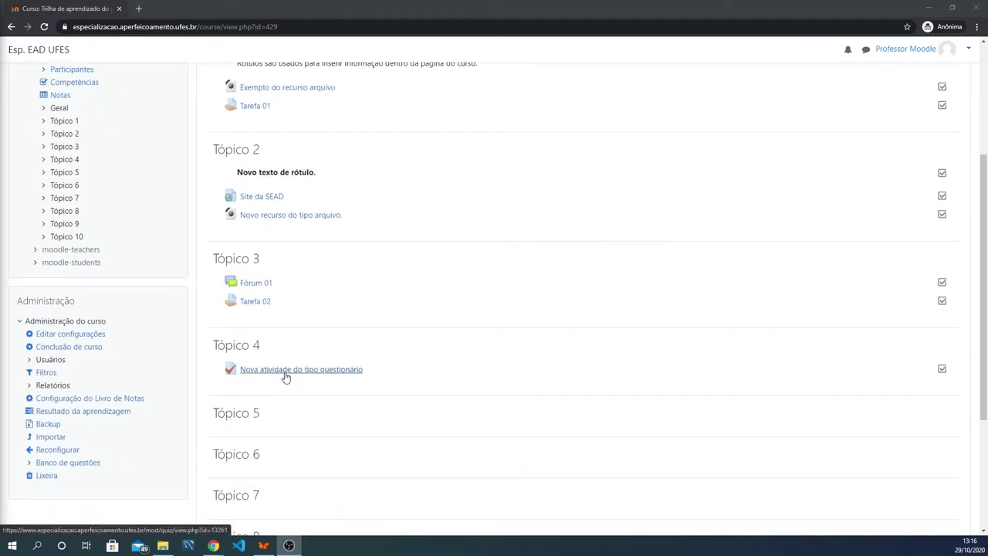
pyautogui.click(285, 373)
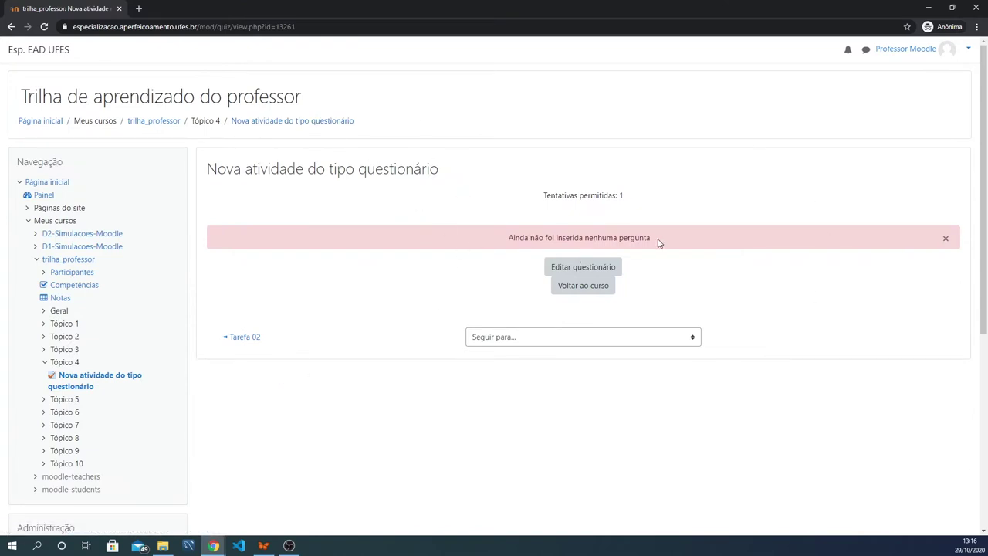
pyautogui.click(583, 268)
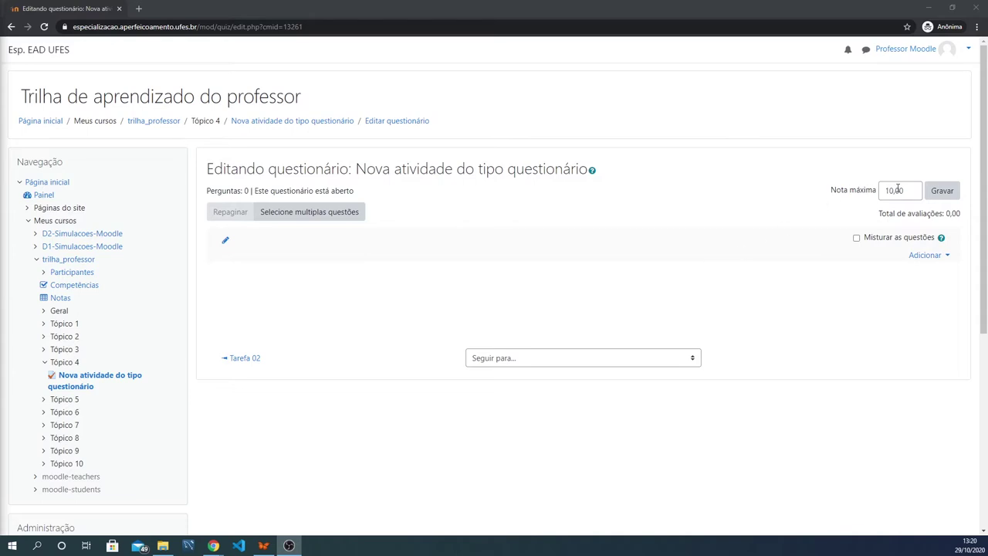
# - Set the quiz's maximum grade to 100,00 and save it
pyautogui.click(892, 189)
pyautogui.doubleClick(893, 189)
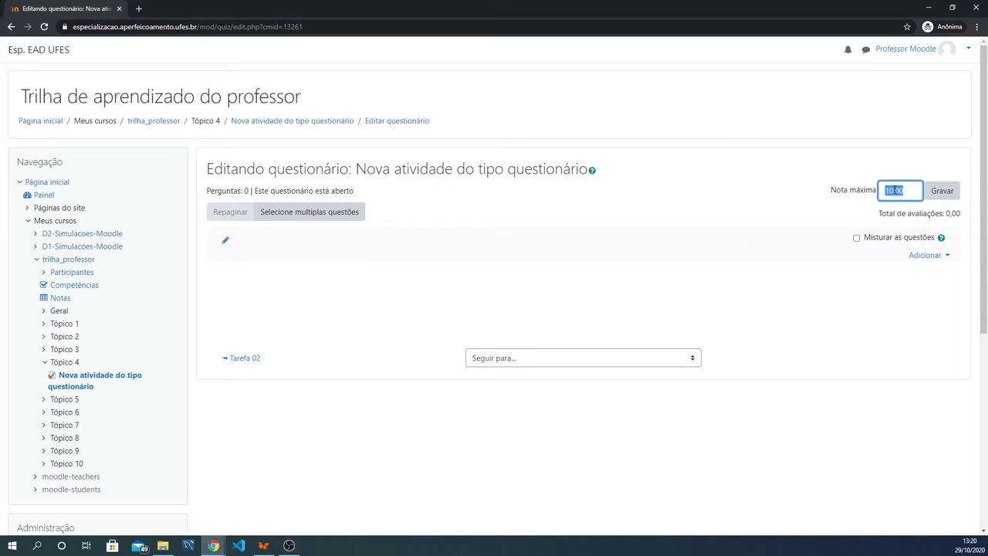
pyautogui.write('100,00')
pyautogui.click(942, 191)
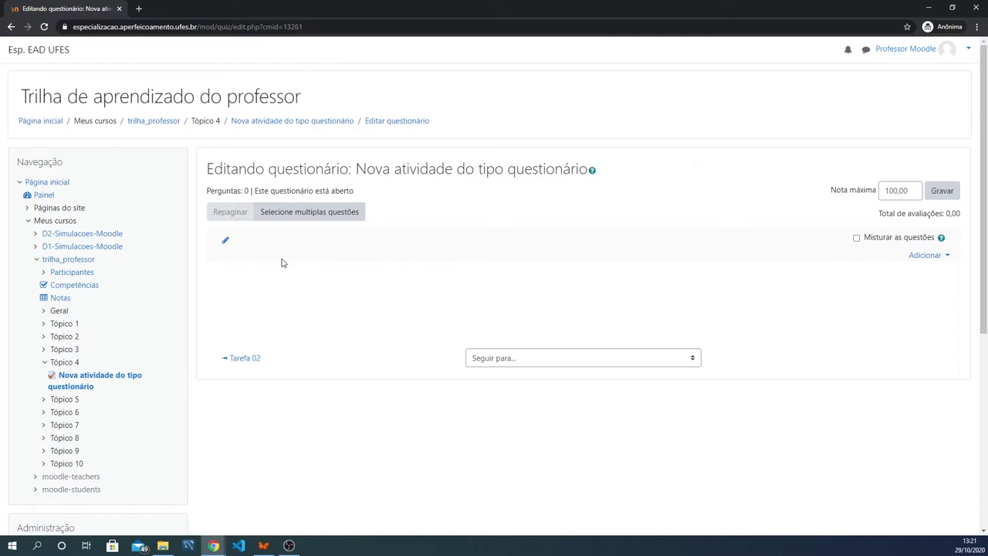
# - Add a new question of type Verdadeiro/Falso to the quiz
pyautogui.click(946, 257)
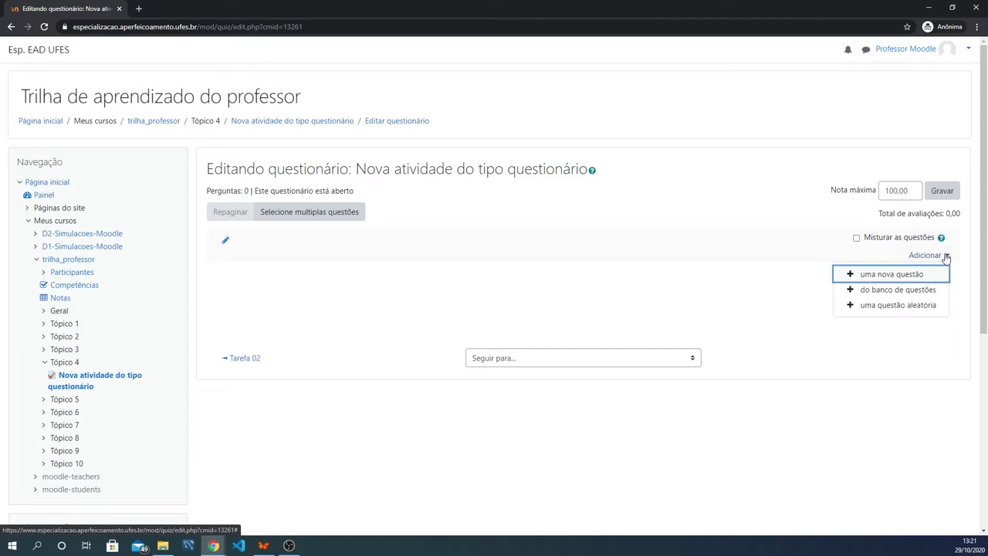
pyautogui.click(901, 275)
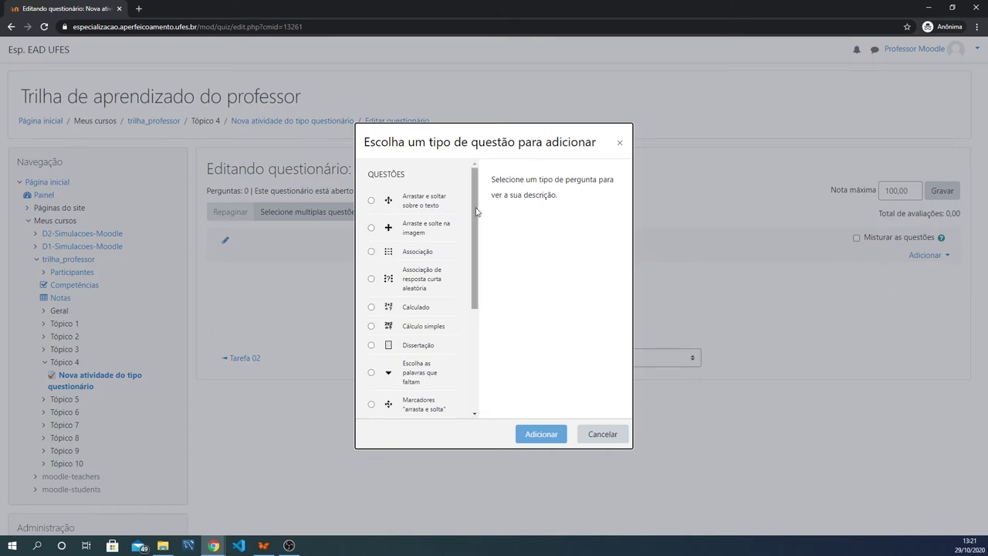
pyautogui.moveTo(476, 212); pyautogui.dragTo(495, 189)
pyautogui.moveTo(476, 222); pyautogui.dragTo(473, 328)
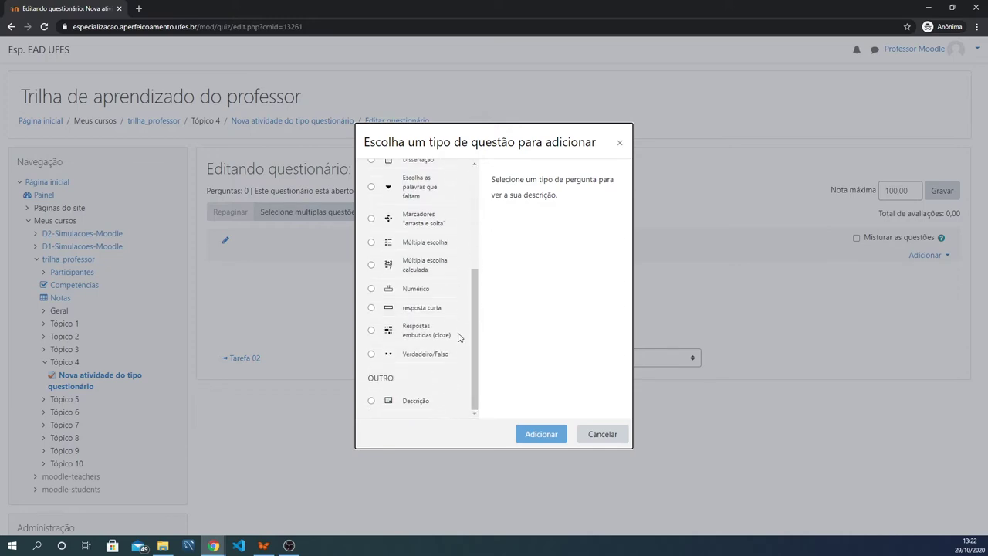
pyautogui.click(372, 355)
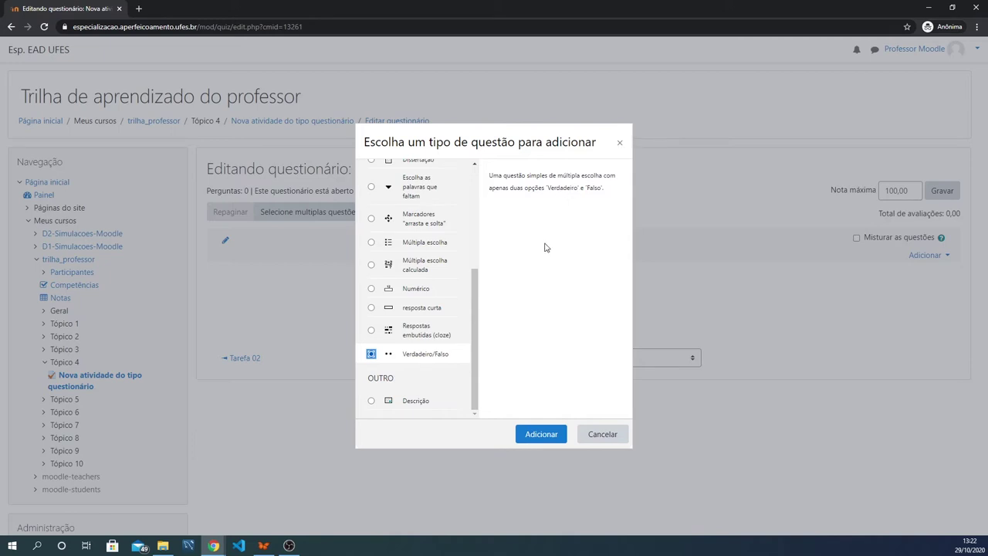
pyautogui.click(541, 435)
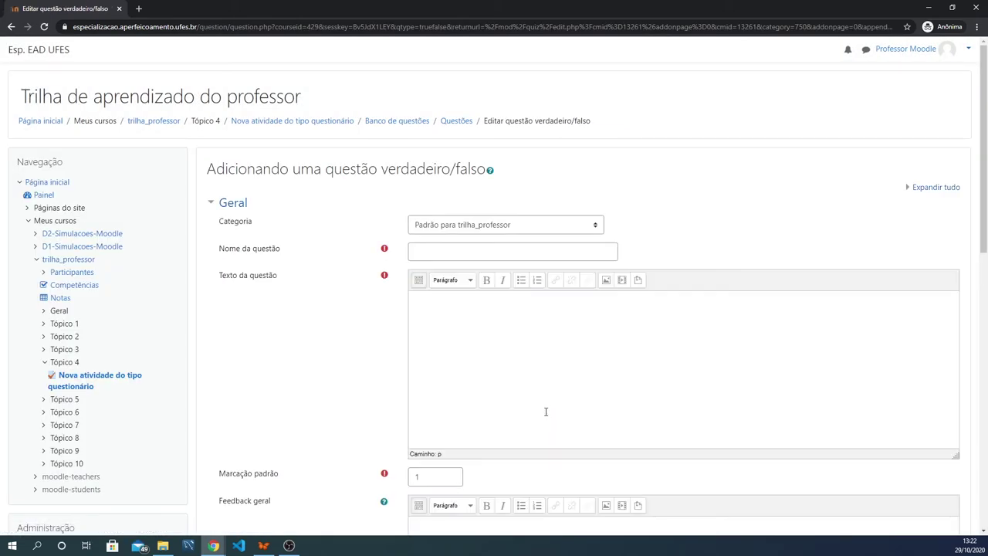
# - Look through the true/false question form and set the correct answer to Falso
pyautogui.scroll(-1, 609, 223)
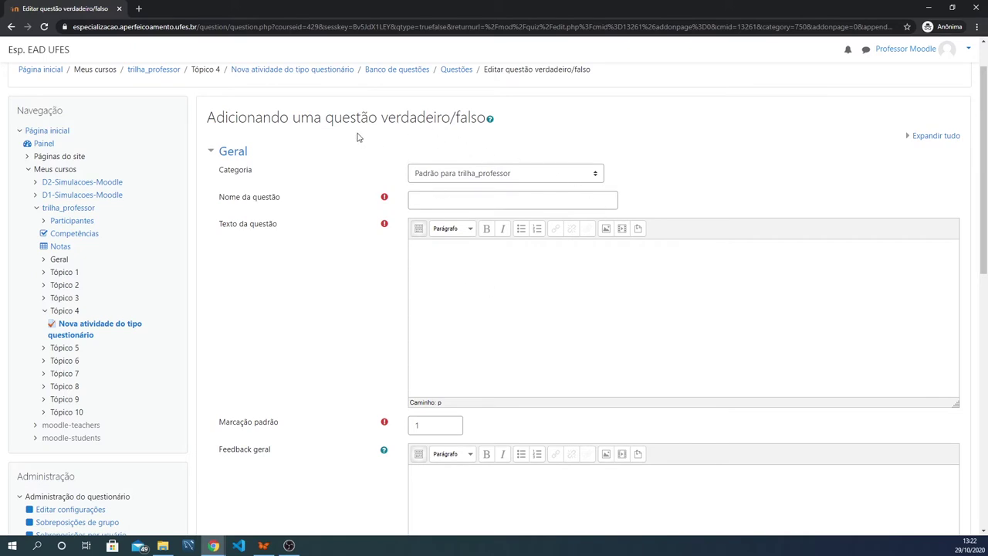
pyautogui.scroll(1, 542, 135)
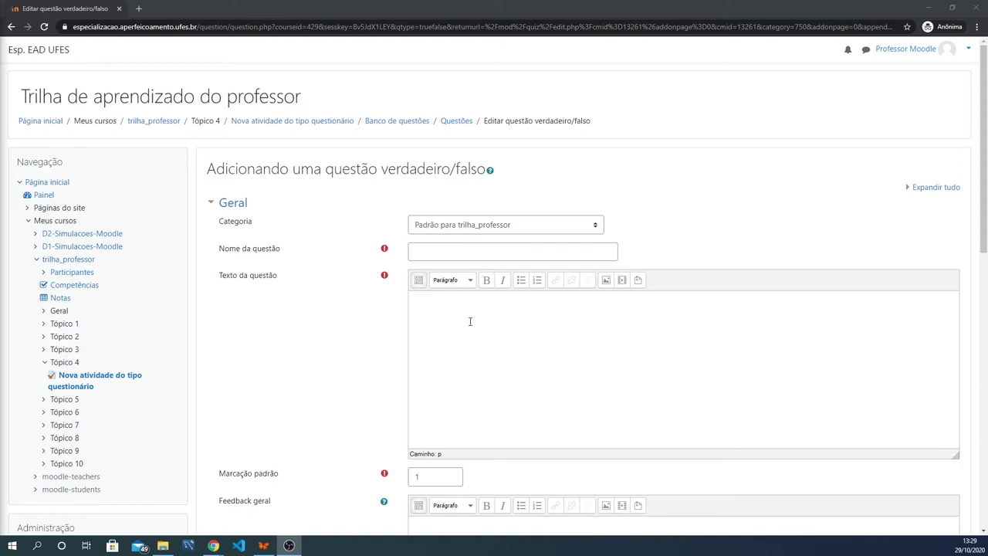
pyautogui.scroll(-2, 508, 292)
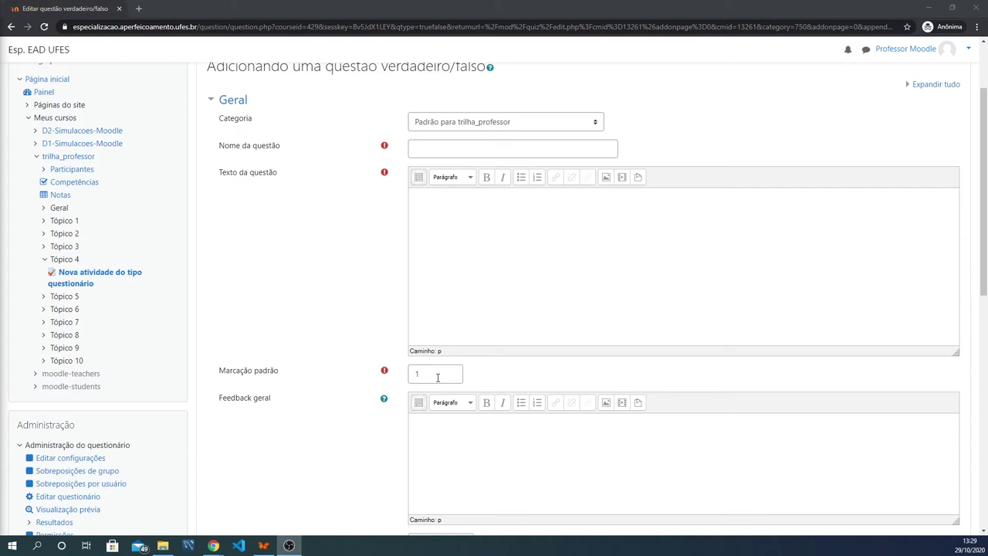
pyautogui.scroll(-2, 598, 292)
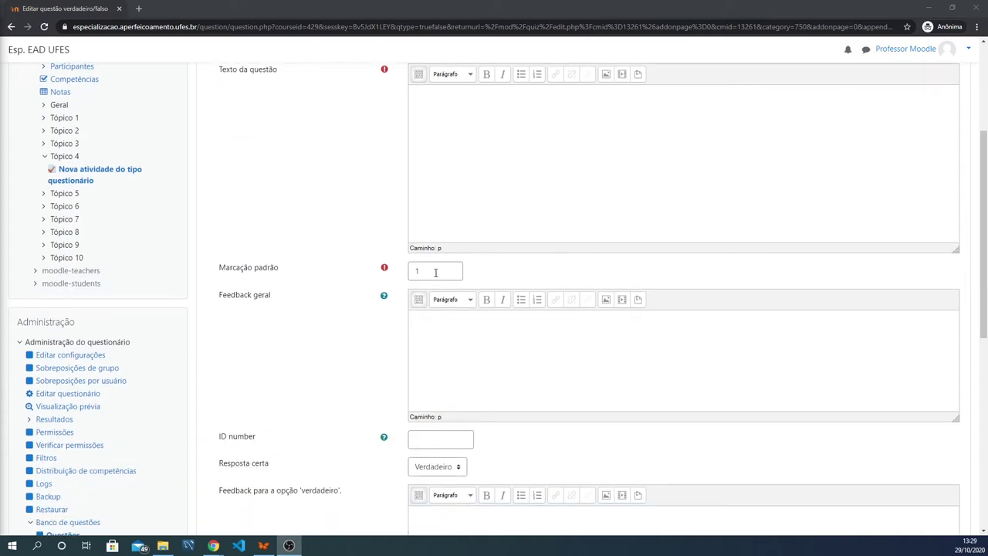
pyautogui.scroll(-2, 563, 244)
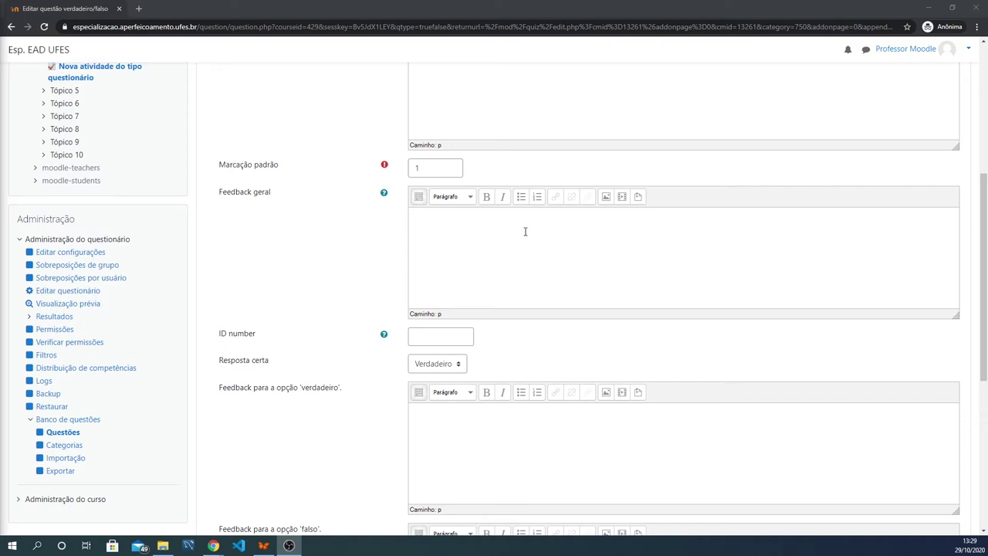
pyautogui.scroll(-2, 532, 227)
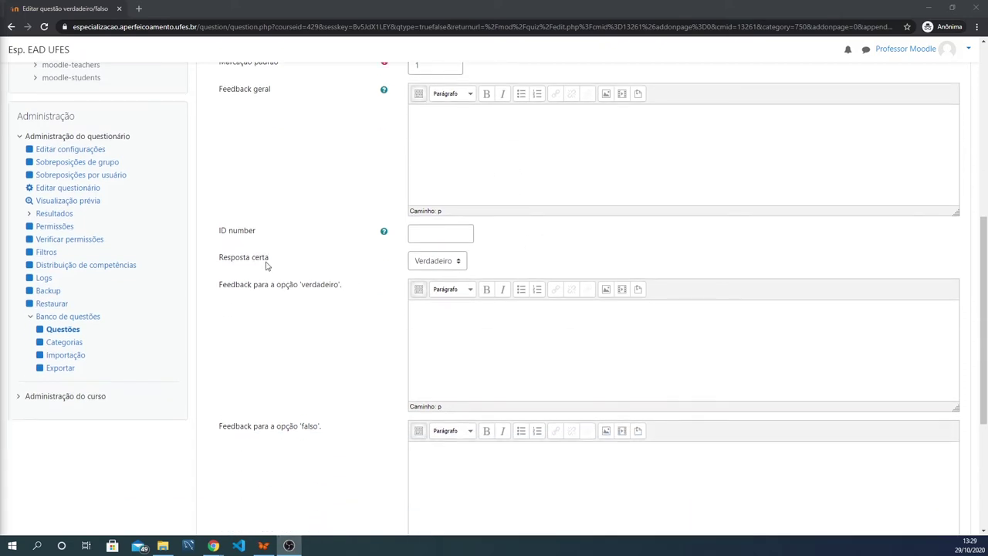
pyautogui.click(456, 262)
pyautogui.click(456, 263)
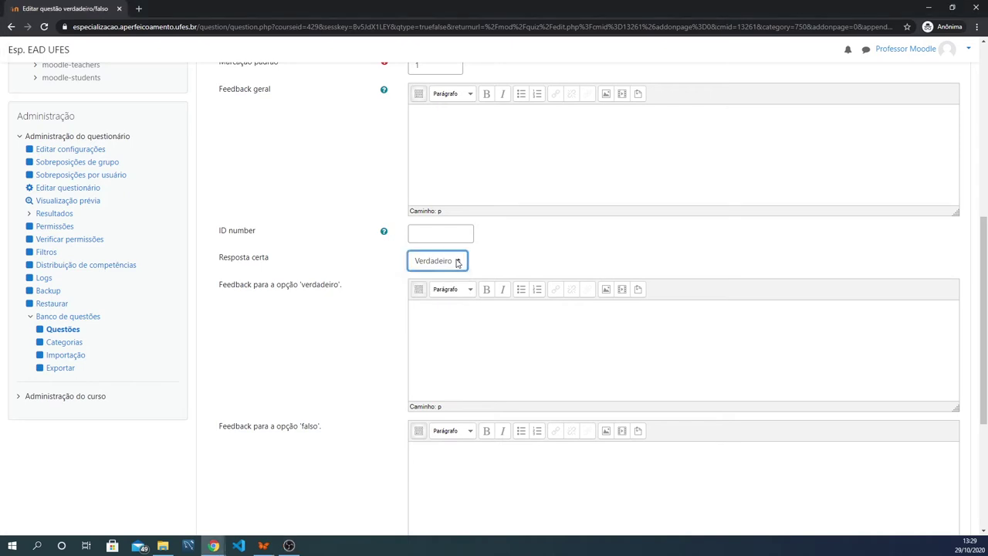
pyautogui.click(456, 262)
pyautogui.click(432, 276)
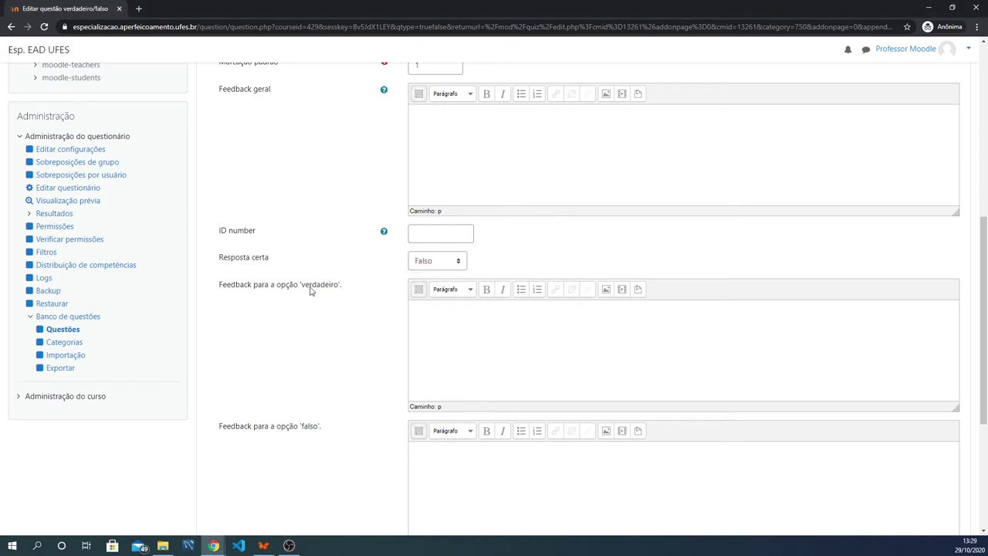
pyautogui.scroll(-3, 489, 328)
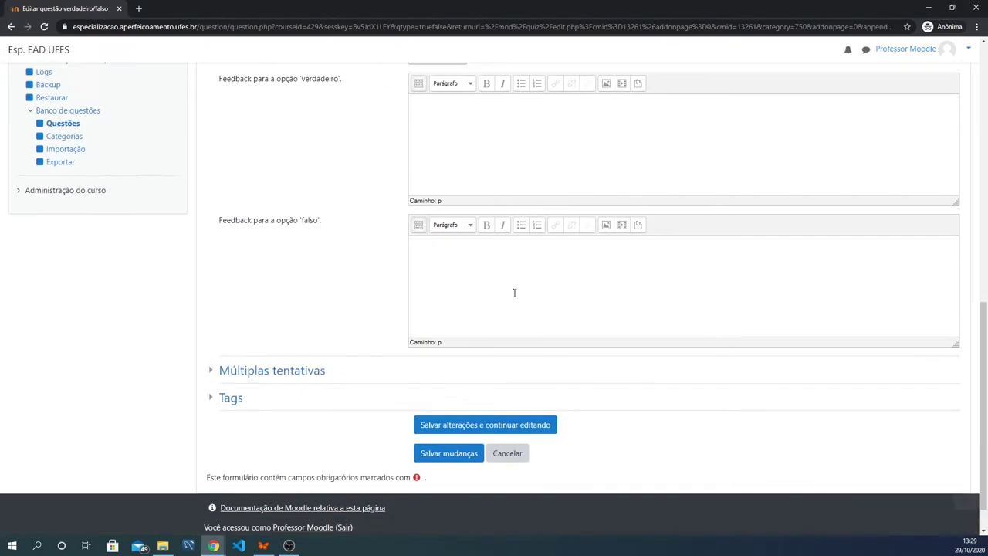
# - Set the question's category to "Padrão para Nova atividade do tipo questionário" and name the question "Você está bem hoje?"
pyautogui.scroll(10, 429, 255)
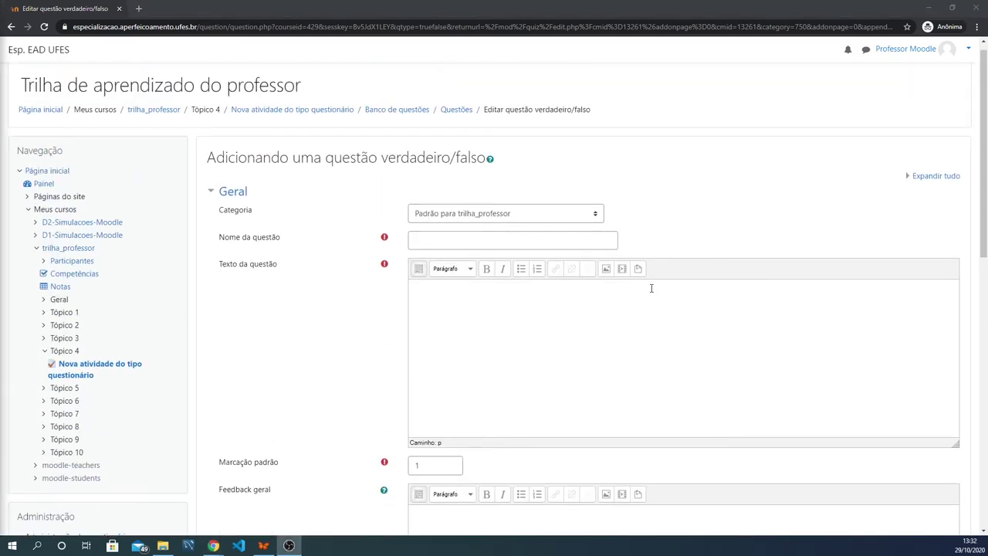
pyautogui.click(475, 216)
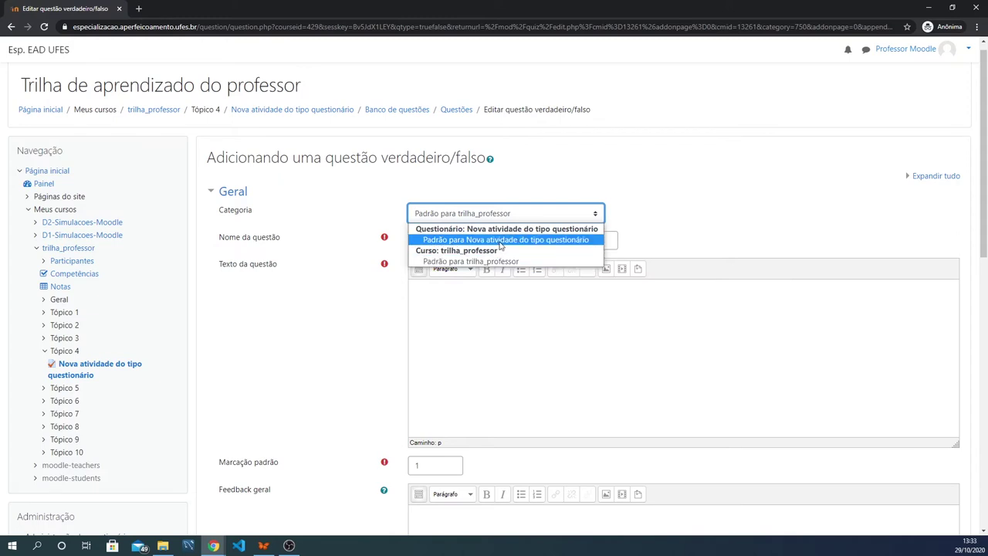
pyautogui.click(541, 240)
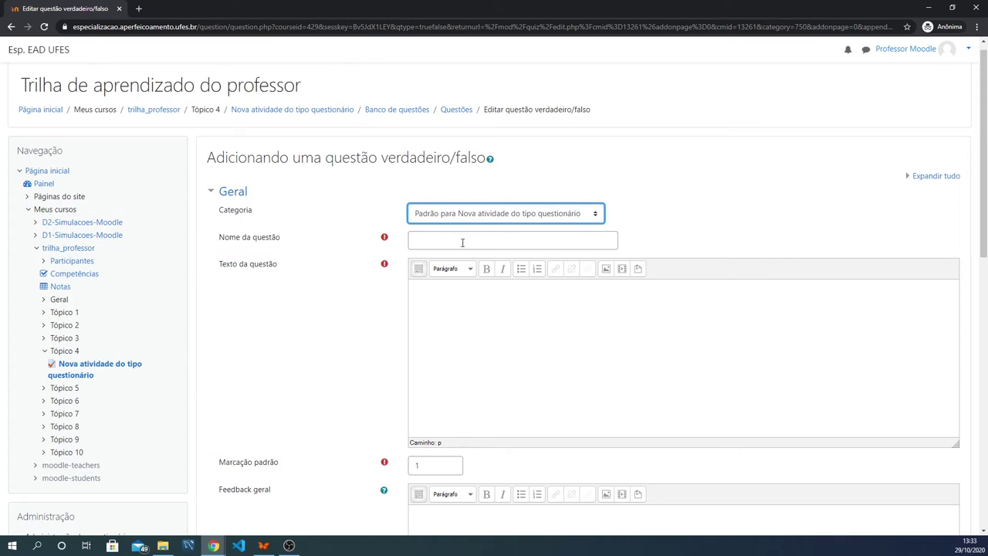
pyautogui.click(463, 241)
pyautogui.write('Voc')
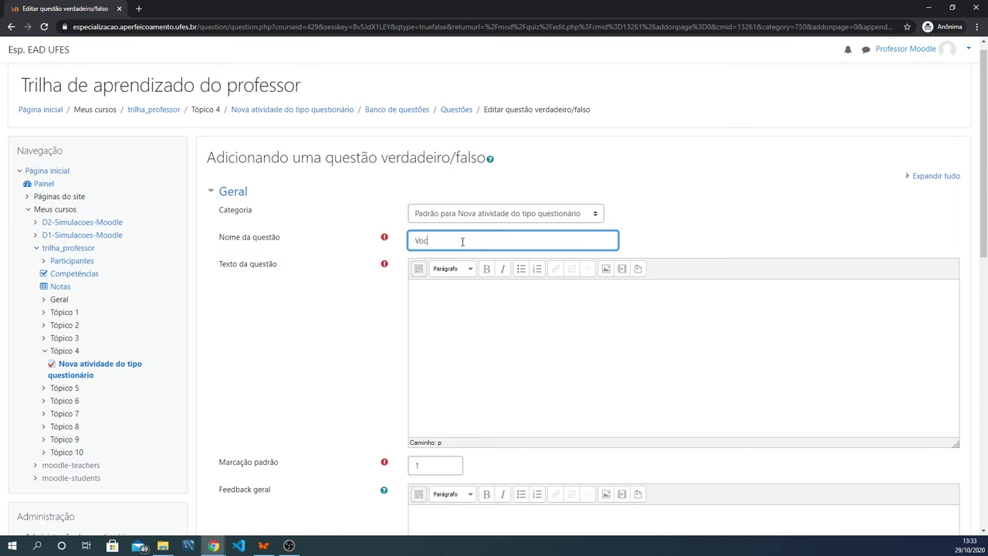
pyautogui.write('ê está bem hoje?')
# - Enter "Você está se sentindo bem hoje?" as the question text and "Obrigado por responder." as the general feedback
pyautogui.click(425, 291)
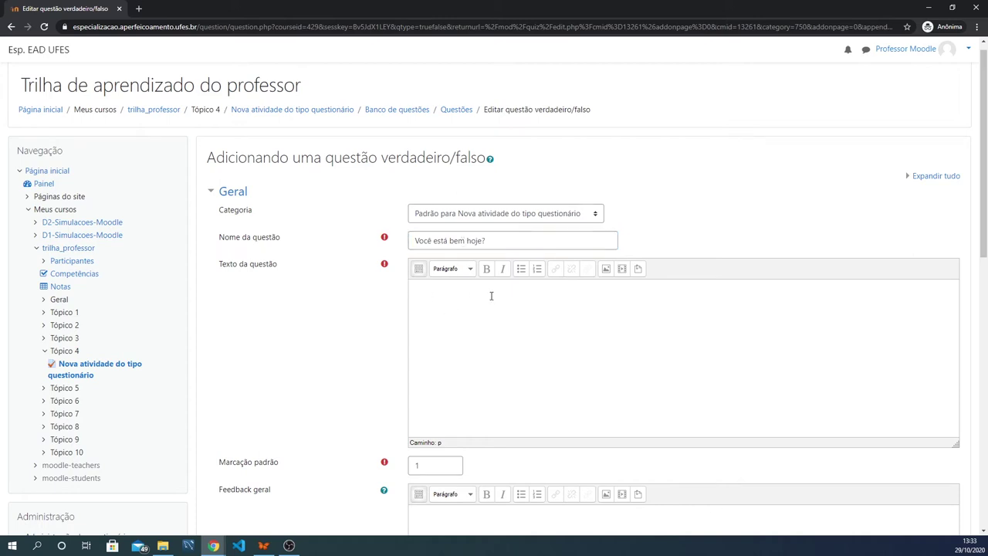
pyautogui.write('Você está se sent')
pyautogui.write('indo bem hoje?')
pyautogui.scroll(-2, 531, 260)
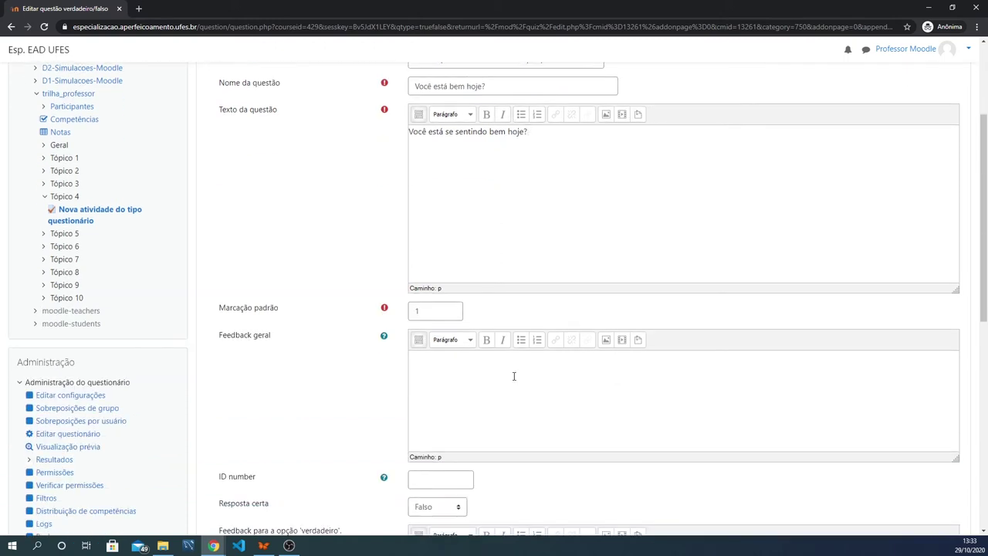
pyautogui.scroll(-1, 469, 280)
pyautogui.click(434, 324)
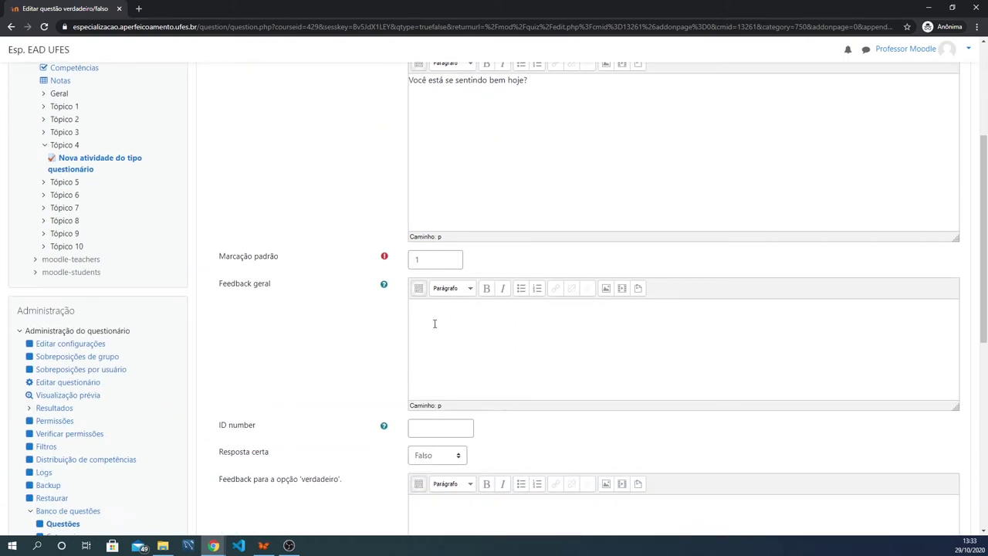
pyautogui.write('Obrigado por responder.')
# - Set the correct answer to Verdadeiro and enter "Quem bom." as the feedback for the true option
pyautogui.scroll(-3, 502, 298)
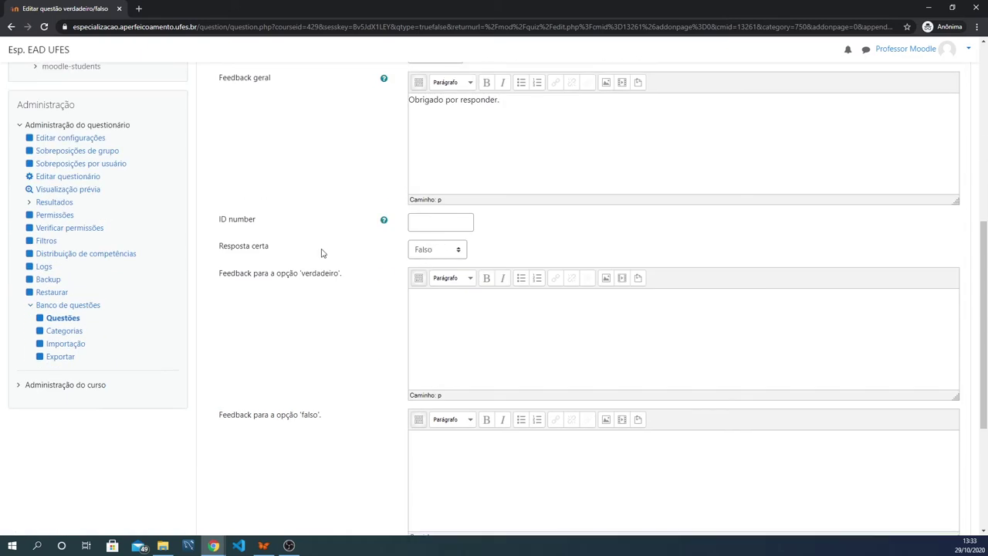
pyautogui.click(439, 252)
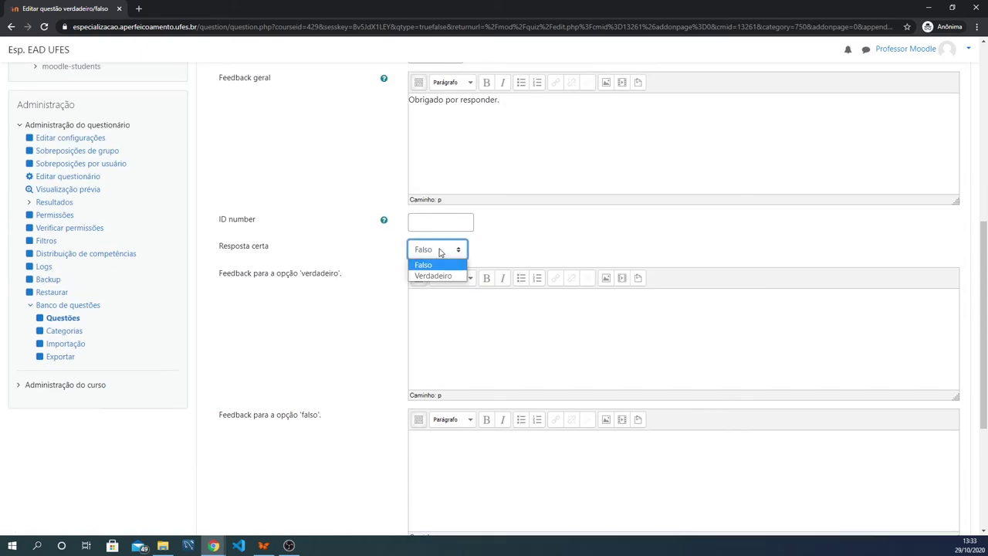
pyautogui.click(435, 278)
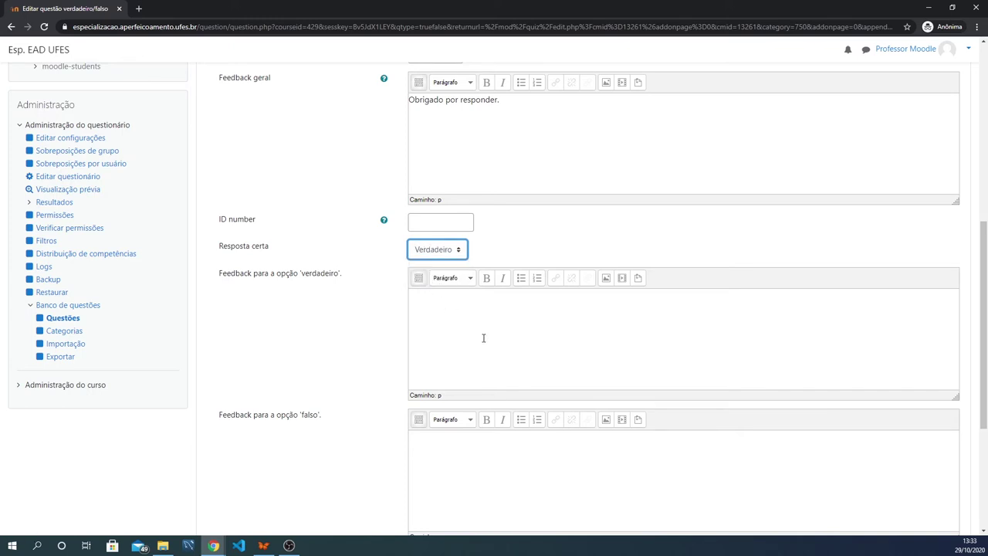
pyautogui.click(503, 317)
pyautogui.write('Quem b')
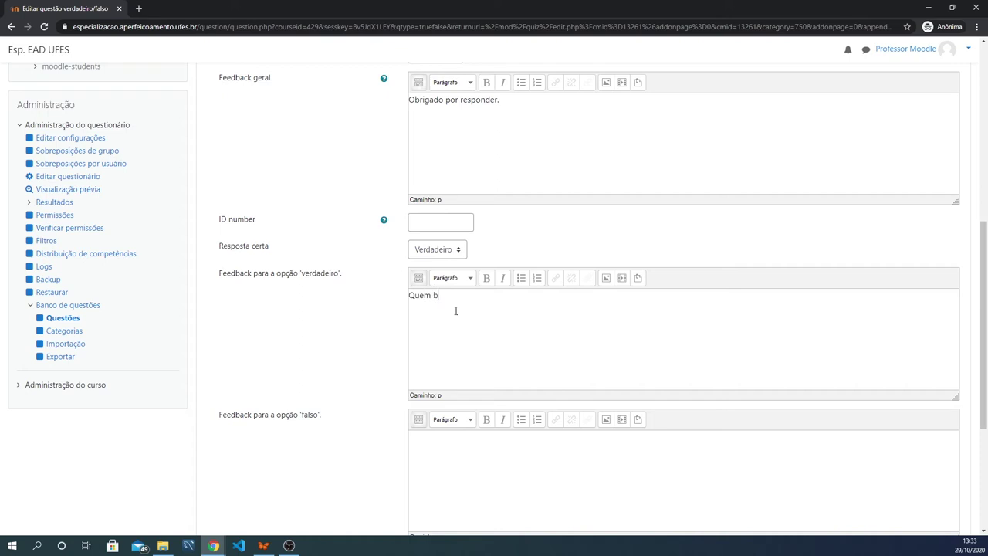
pyautogui.write('om.')
# - Enter "Que pena, melhoras." as the feedback for the false option and save the question
pyautogui.click(464, 461)
pyautogui.write('Que pena, melhora,')
pyautogui.press('BackSpace')
pyautogui.write('s.')
pyautogui.scroll(-3, 668, 270)
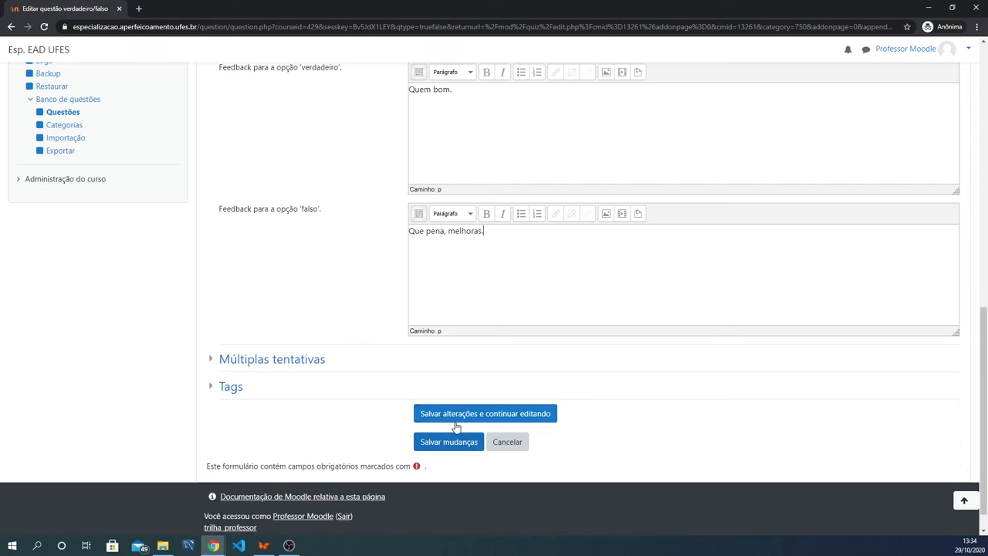
pyautogui.click(446, 441)
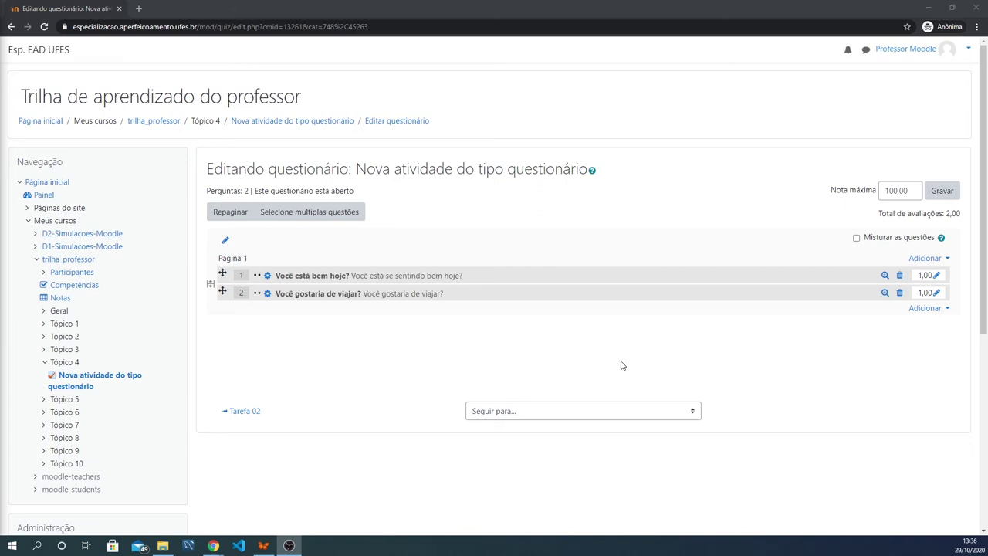
# - Move the question "Você gostaria de viajar?" above "Você está bem hoje?" in the quiz order
pyautogui.click(223, 293)
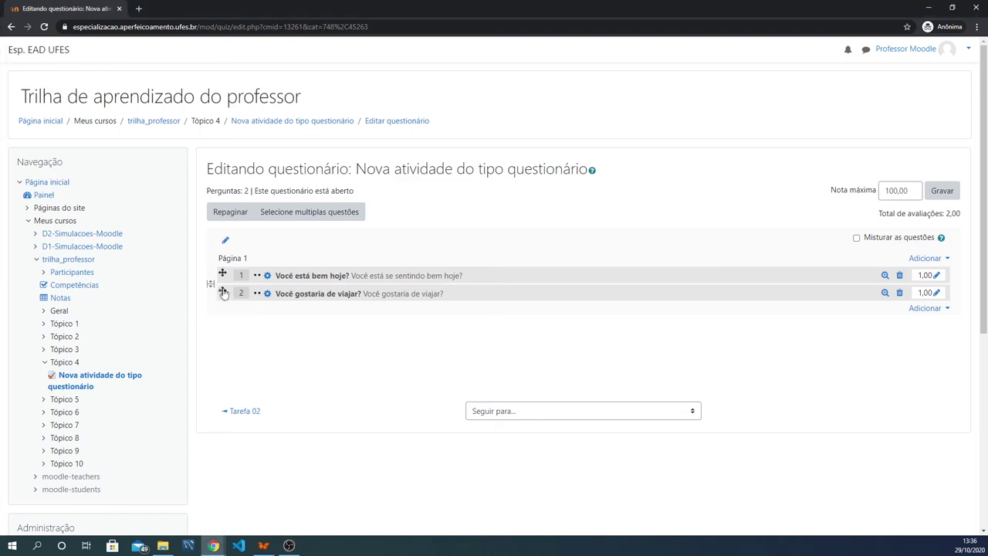
pyautogui.moveTo(223, 292); pyautogui.dragTo(221, 274)
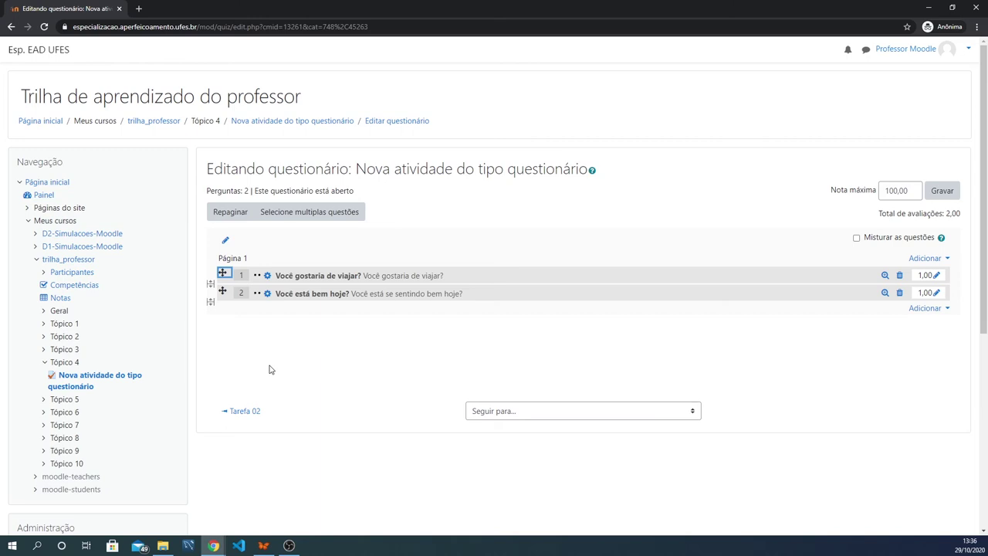
# - Set the mark of both questions, "Você gostaria de viajar?" and "Você está bem hoje?", to 50,00 each
pyautogui.click(928, 274)
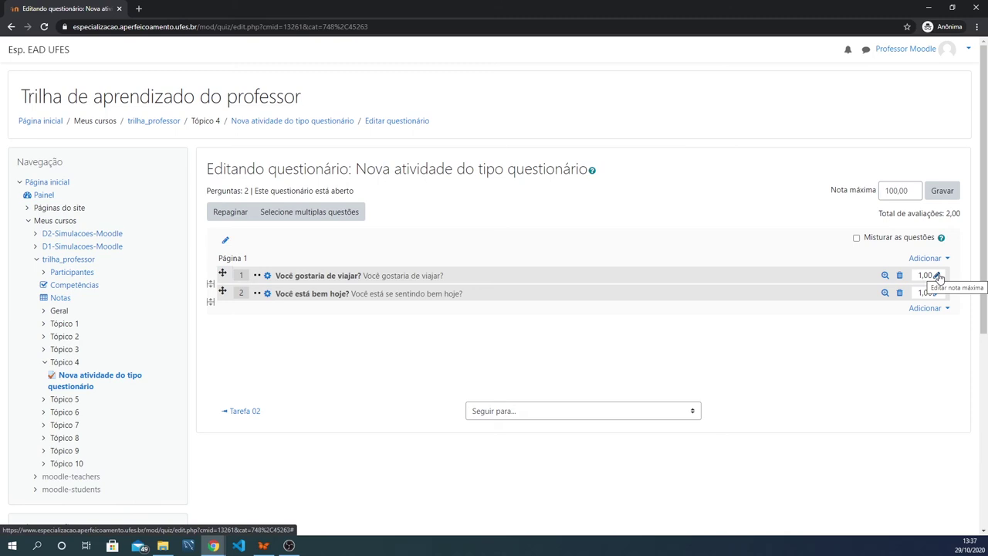
pyautogui.click(937, 275)
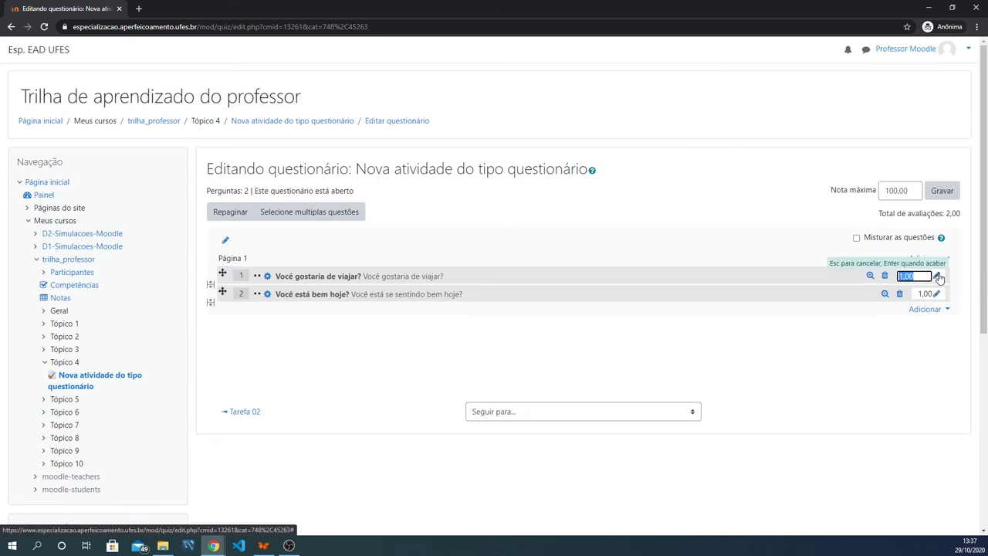
pyautogui.write('50,00')
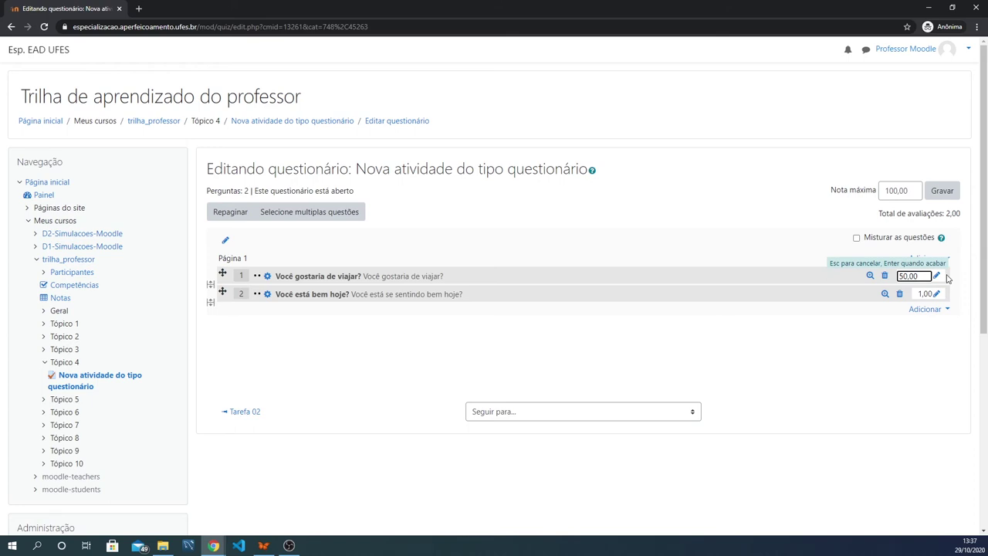
pyautogui.press('Return')
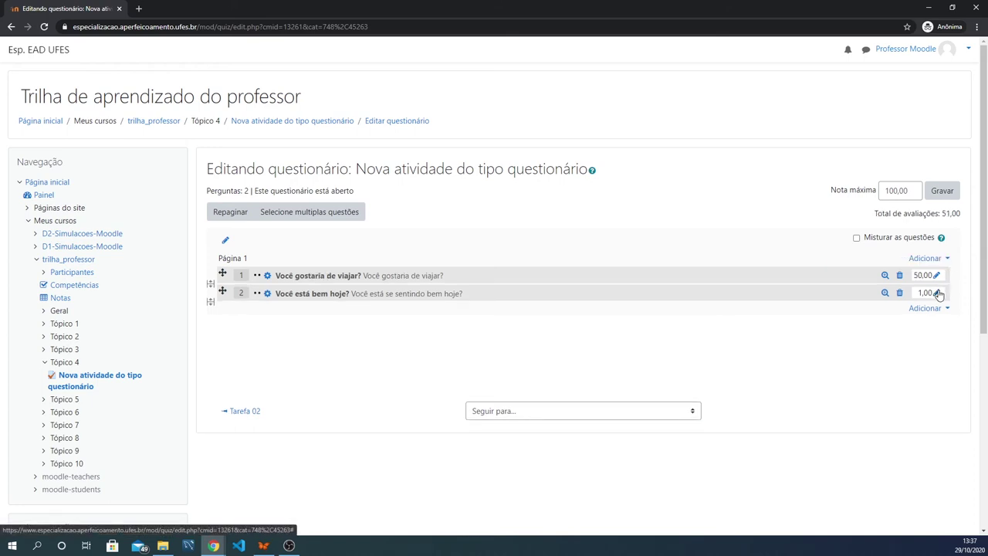
pyautogui.click(937, 294)
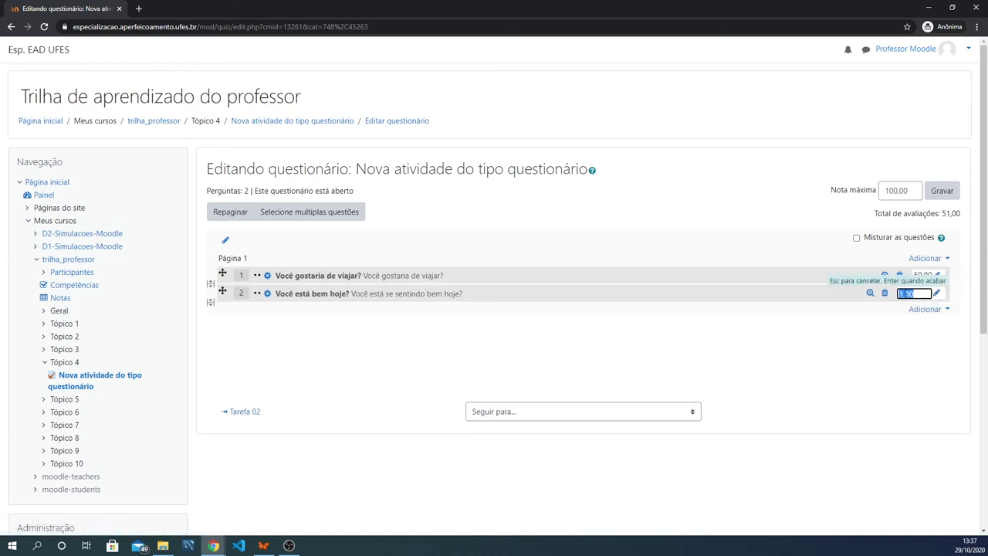
pyautogui.write('50,00')
pyautogui.press('Return')
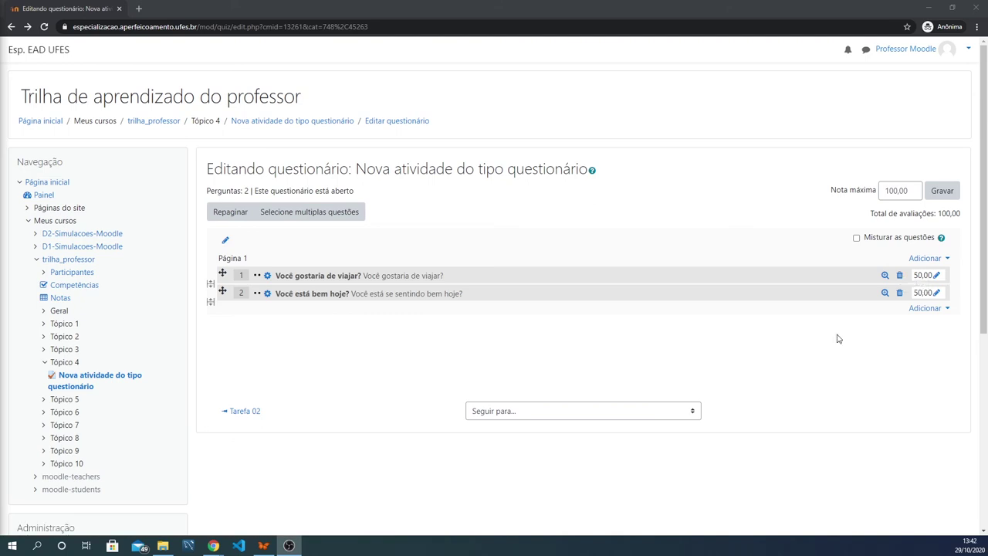
# - Preview the question "Você gostaria de viajar?", look through its attempt and display options, and close the preview
pyautogui.click(885, 275)
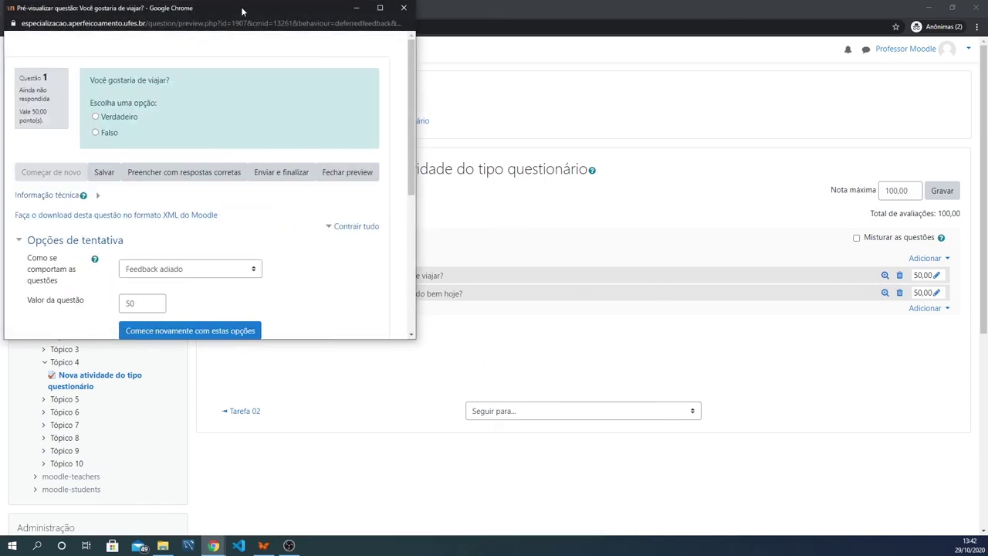
pyautogui.moveTo(241, 6); pyautogui.dragTo(527, 55)
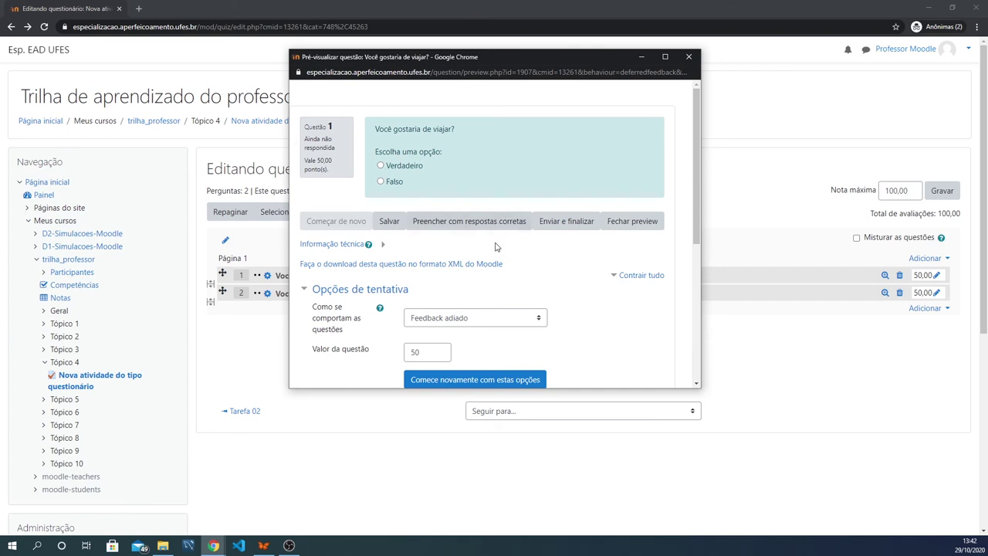
pyautogui.scroll(-1, 480, 261)
pyautogui.scroll(-2, 463, 247)
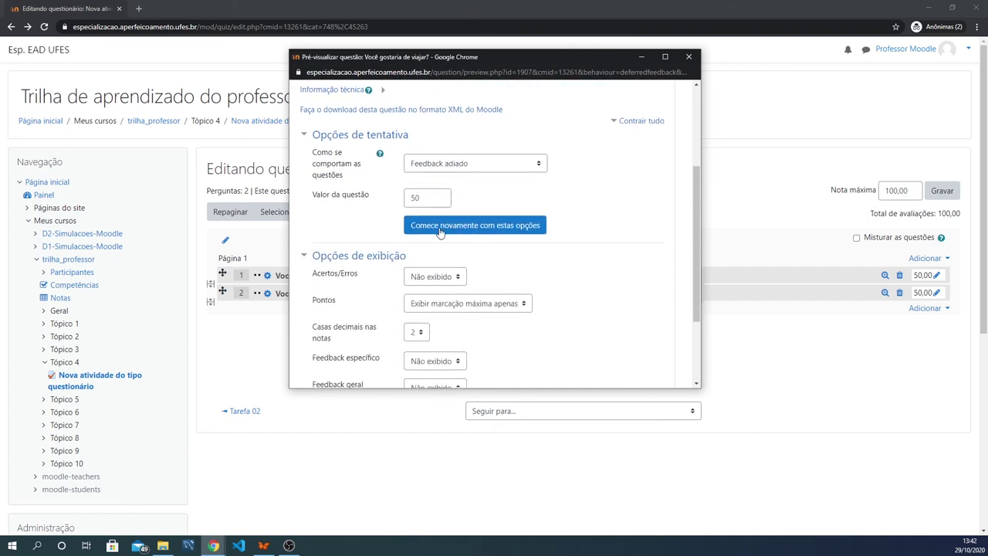
pyautogui.scroll(2, 437, 229)
pyautogui.click(306, 237)
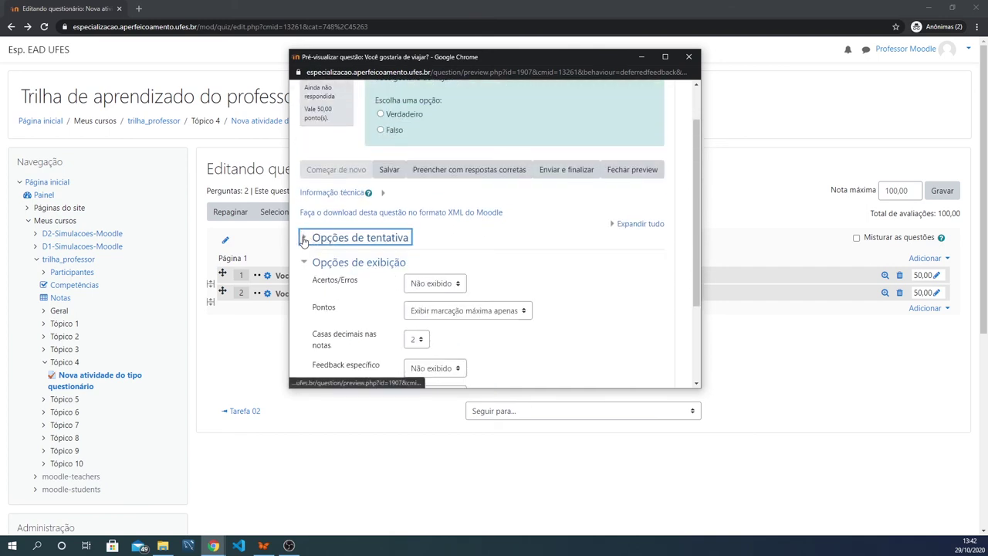
pyautogui.click(304, 261)
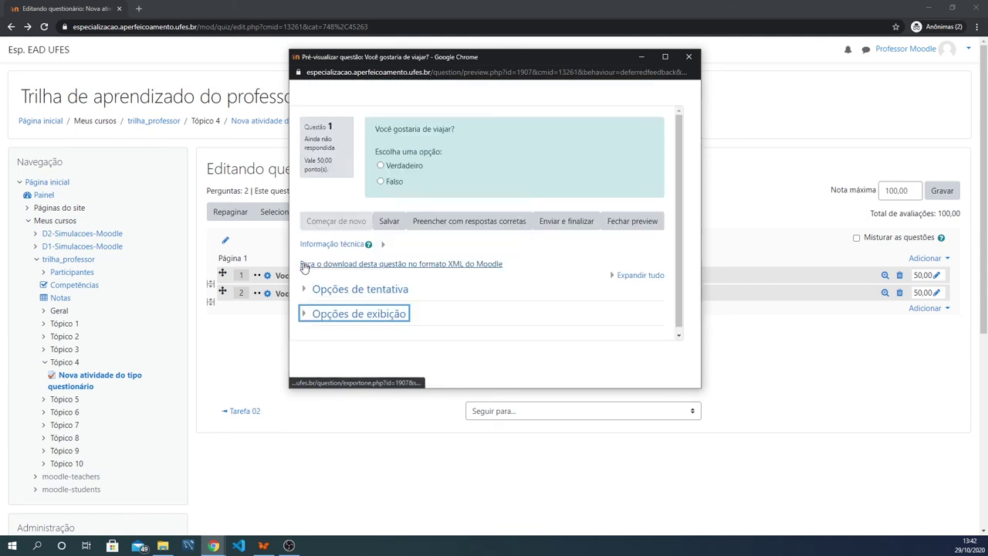
pyautogui.click(632, 222)
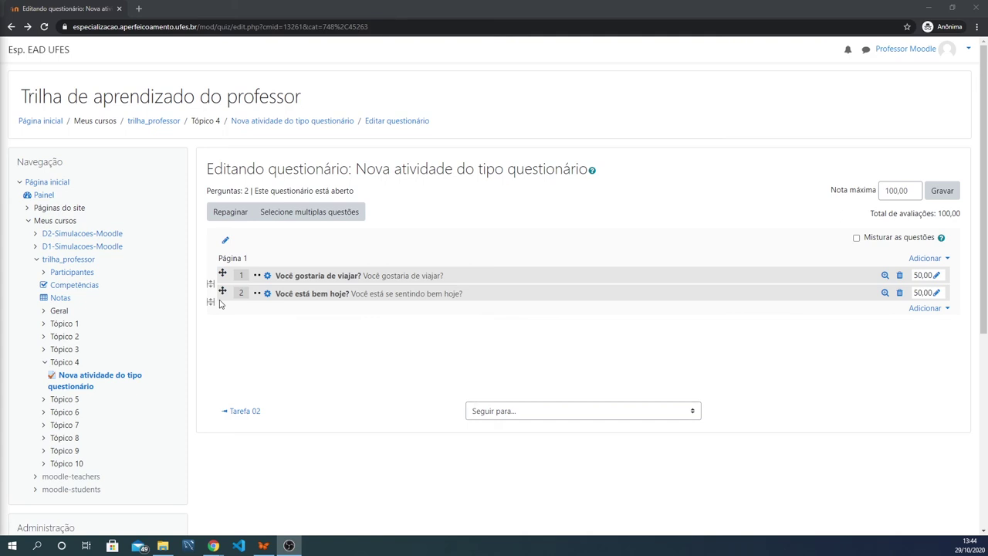
# - Give the quiz section above the two questions the heading "Questionário de bem estar"
pyautogui.click(227, 243)
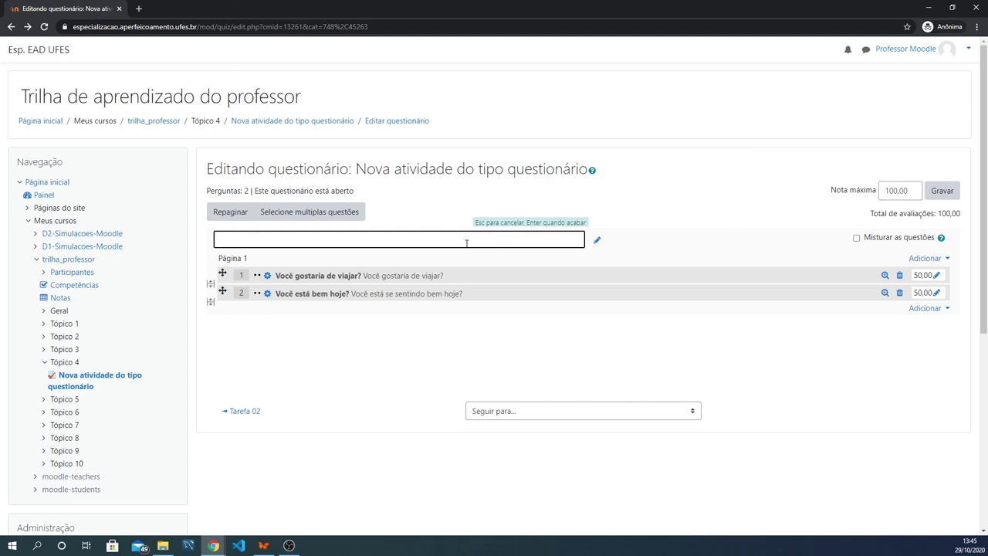
pyautogui.write('Question´r')
pyautogui.press('BackSpace')
pyautogui.press('BackSpace')
pyautogui.write('ário ')
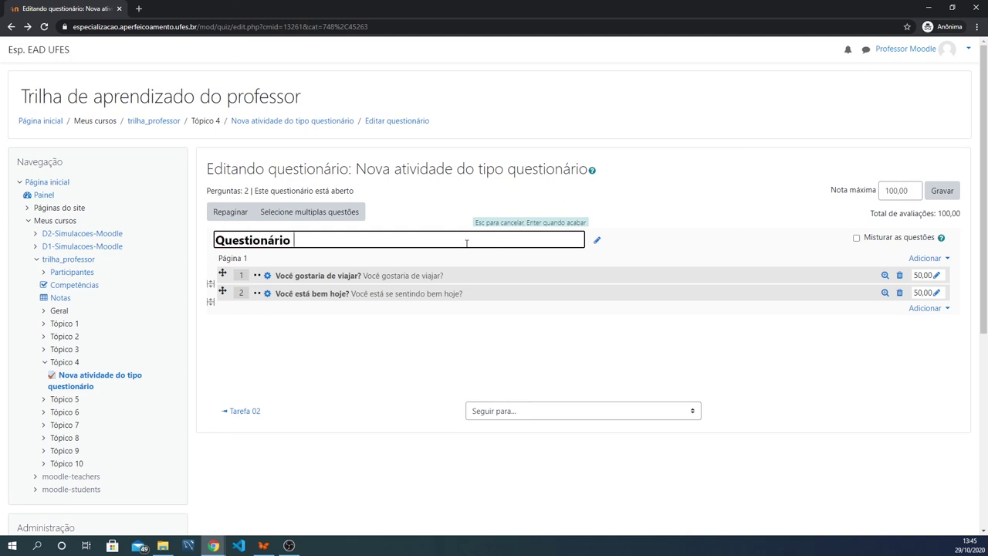
pyautogui.write('de bem estar')
pyautogui.press('Return')
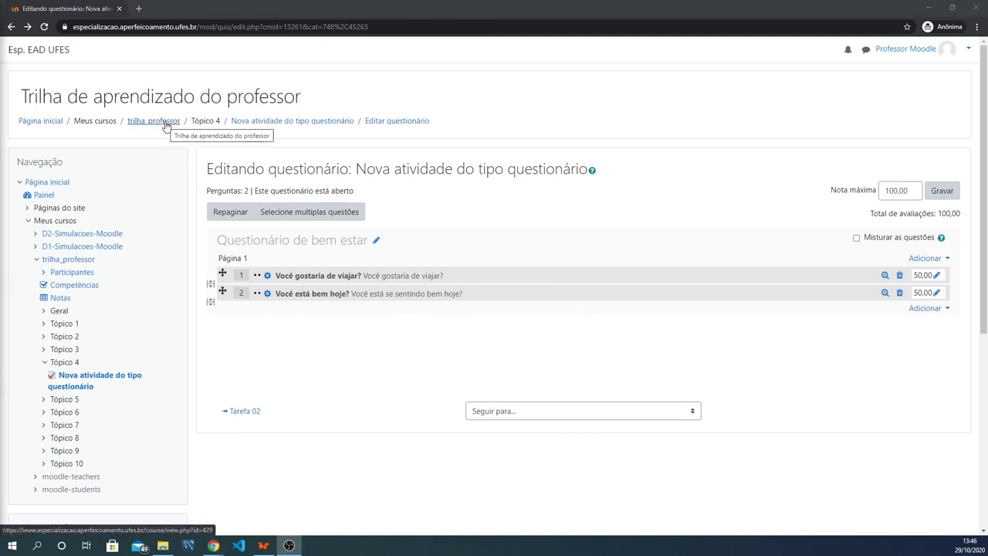
# - Return to the main page of the trilha_professor course
pyautogui.click(74, 263)
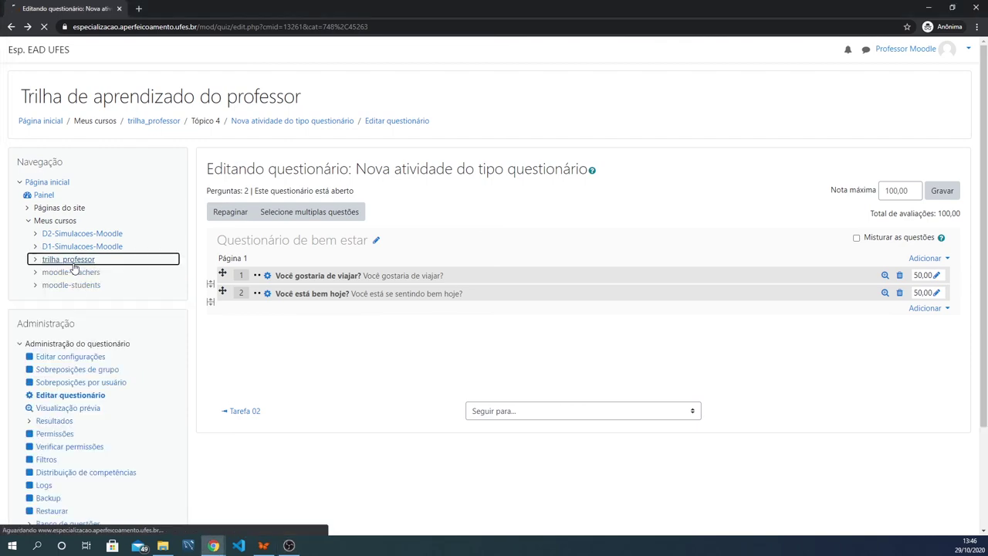